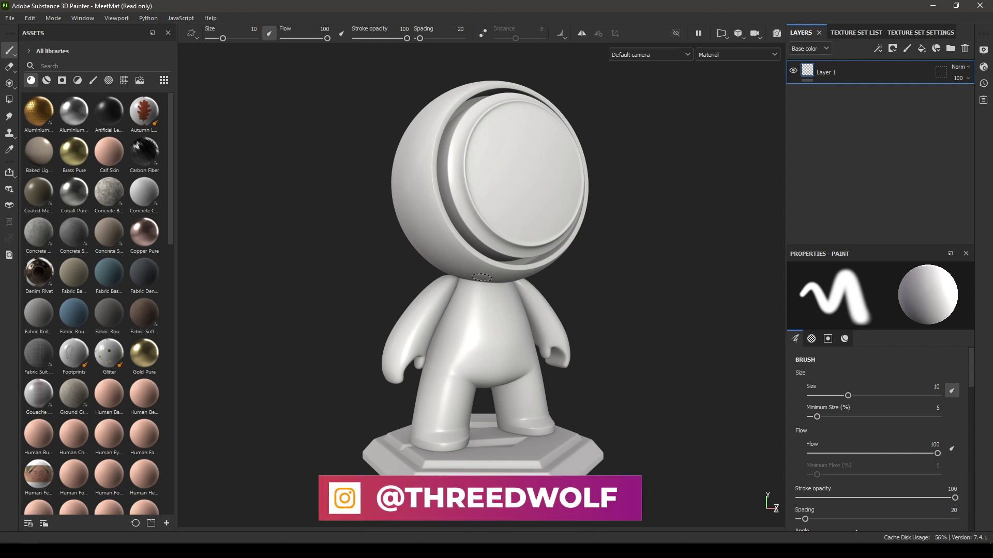
Step: Orbit the untextured MeetMat figure to a three-quarter view
left_click_drag(481, 277, 589, 309, "alt")
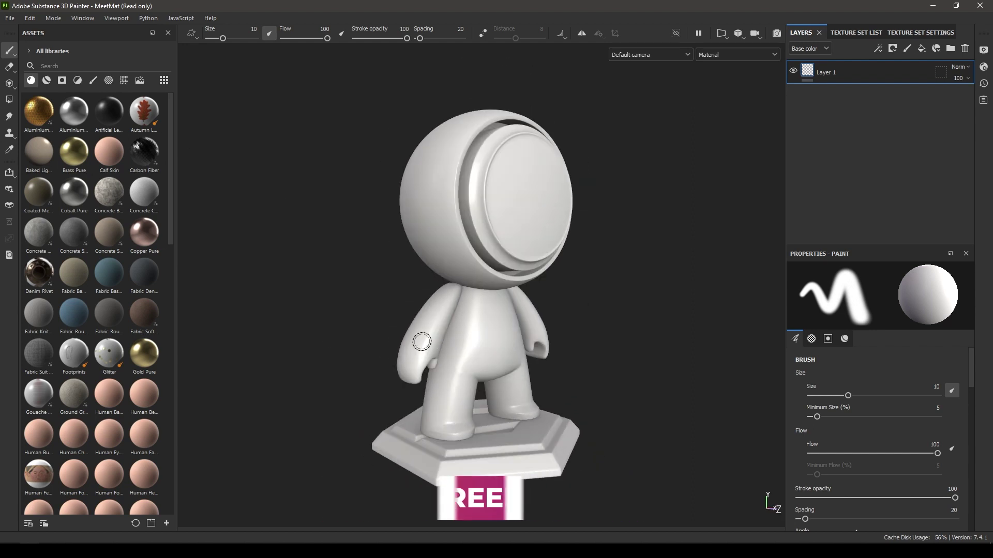
Step: Discard the unsaved changes and open the MeetMat sample through File > Open Sample
left_click(10, 18)
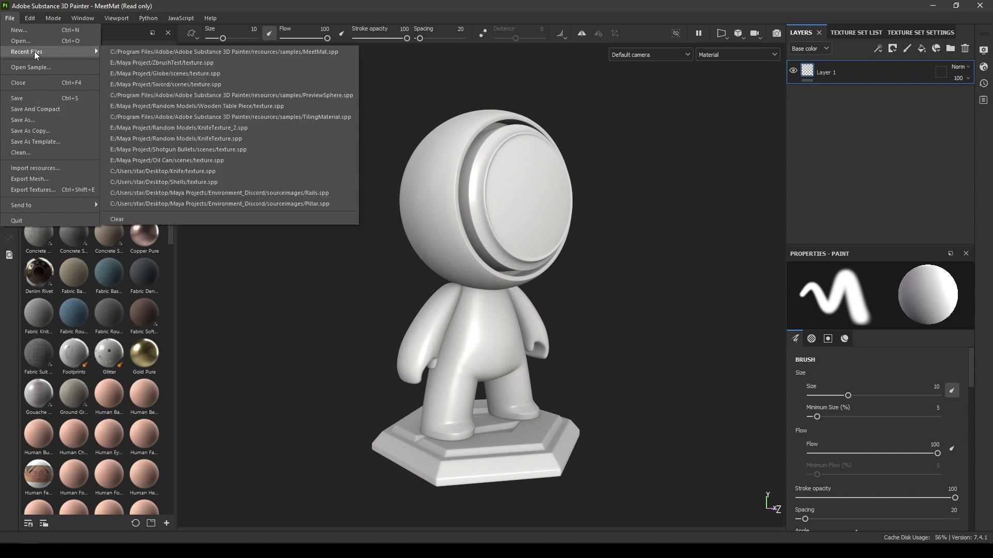
left_click(31, 66)
left_click(460, 291)
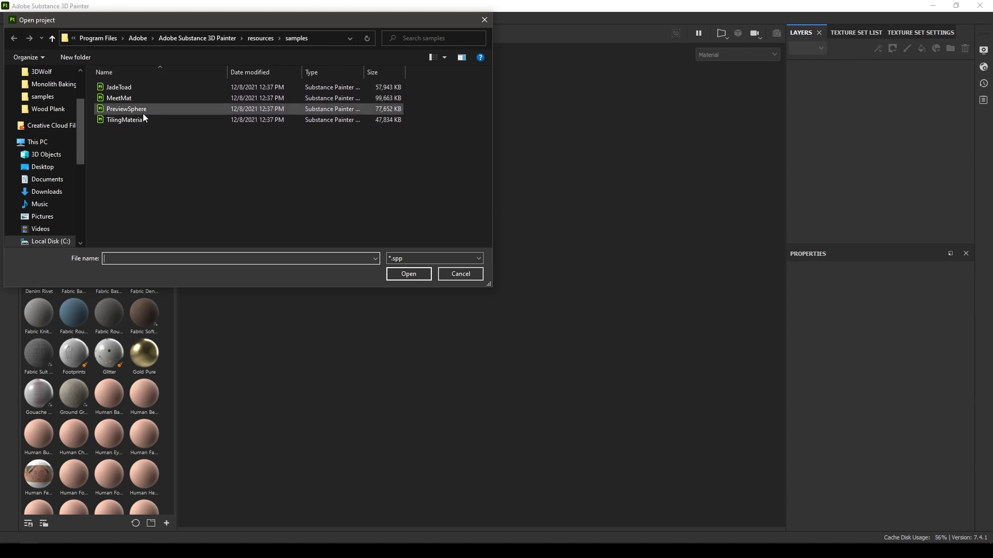
double_click(135, 98)
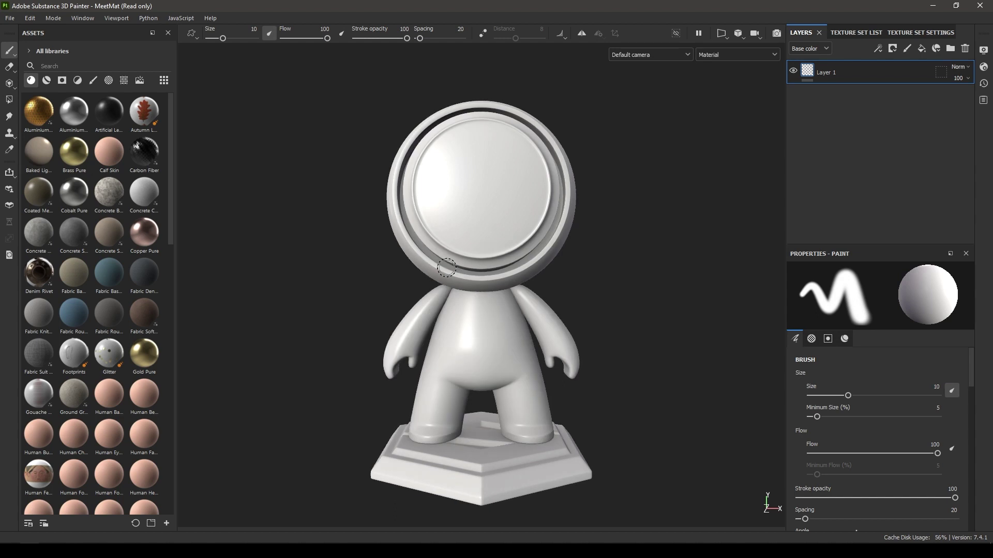
left_click(10, 18)
mouse_move(79, 48)
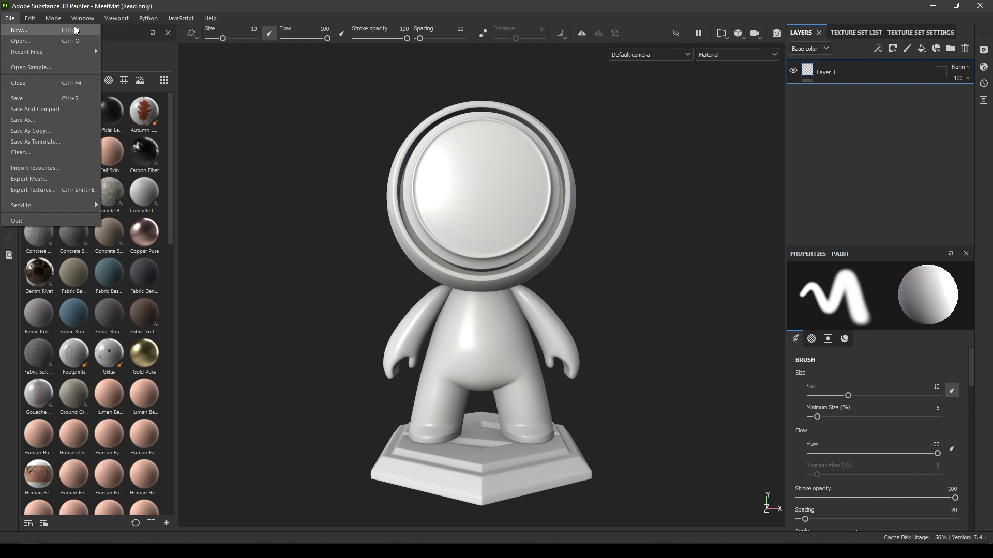
left_click(75, 30)
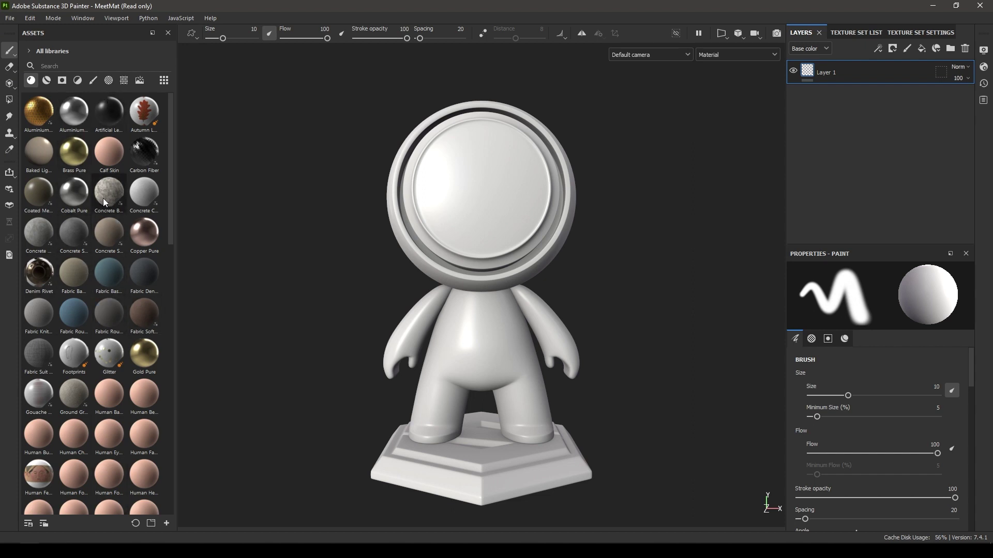
left_click(79, 22)
mouse_move(91, 30)
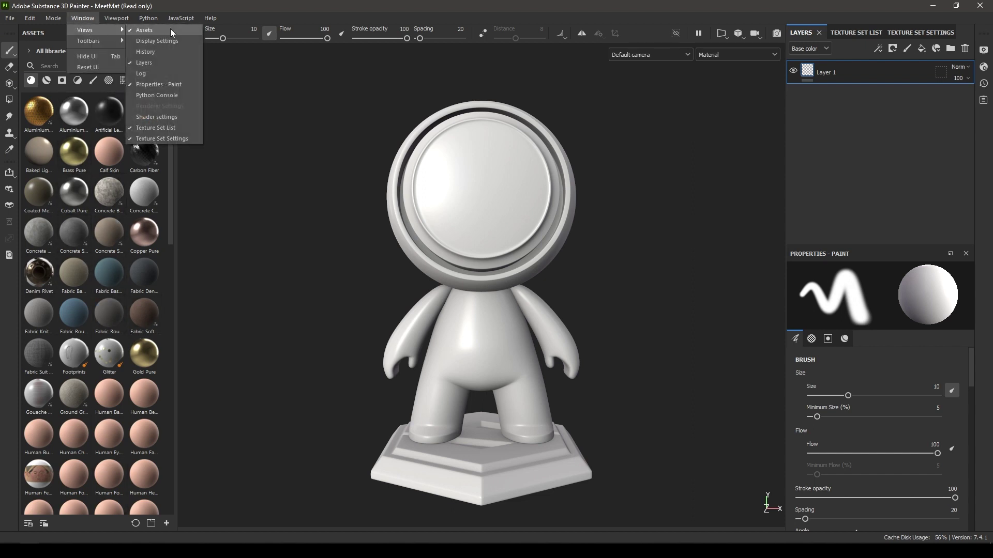
left_click(145, 32)
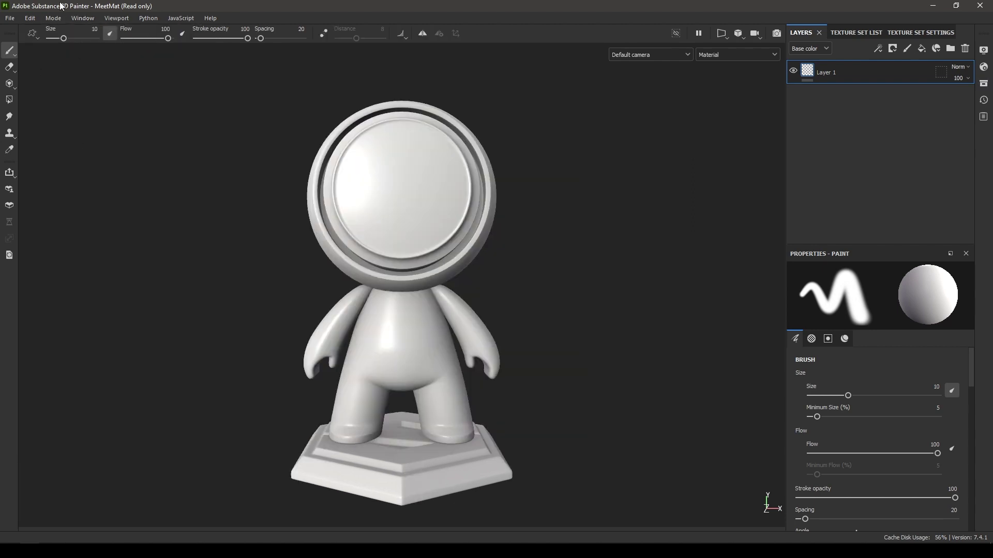
left_click(83, 18)
left_click(144, 30)
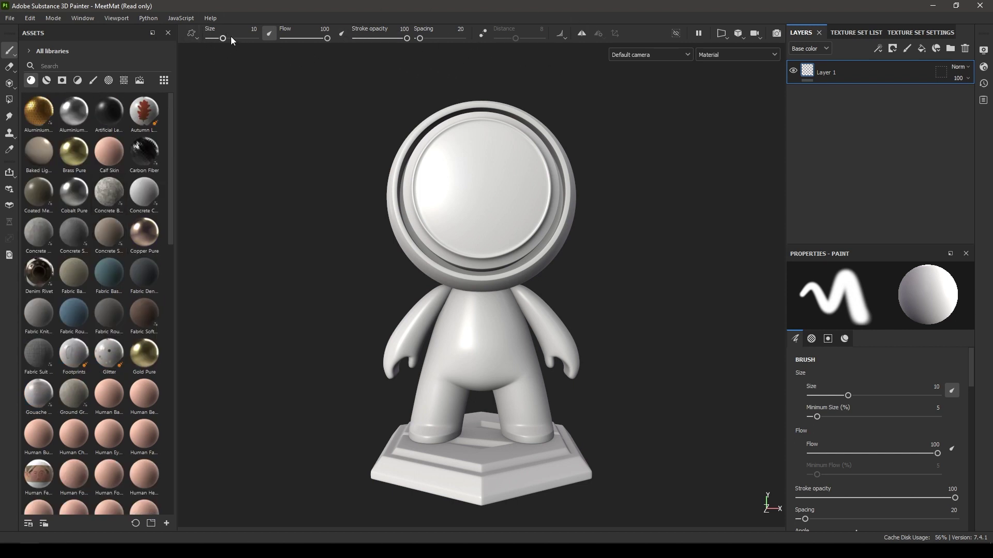
Step: Raise the brush size from 10 to 62.56, then turn the model to see the head's side
mouse_move(230, 41)
left_mouse_down()
mouse_move(248, 40)
mouse_move(234, 45)
left_mouse_up()
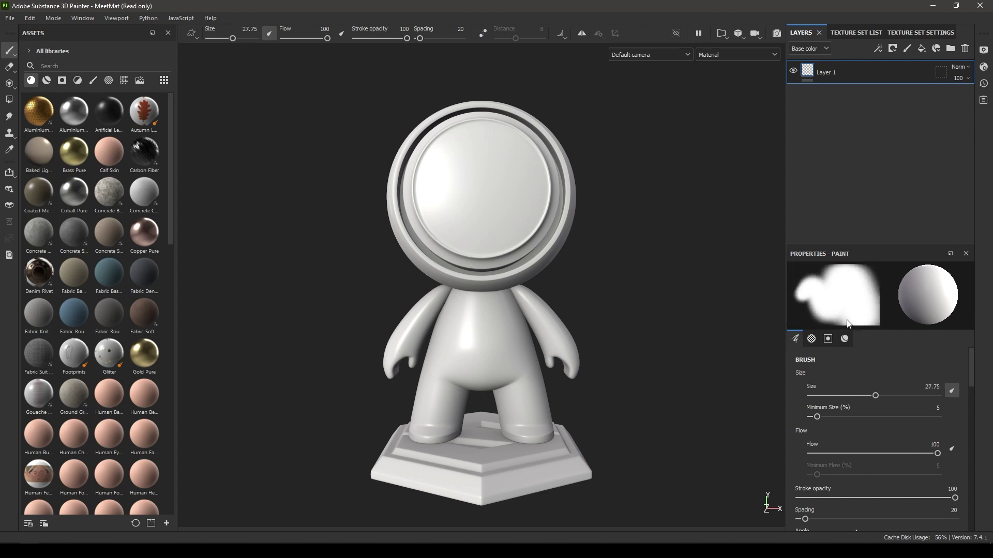
left_click_drag(233, 40, 245, 40)
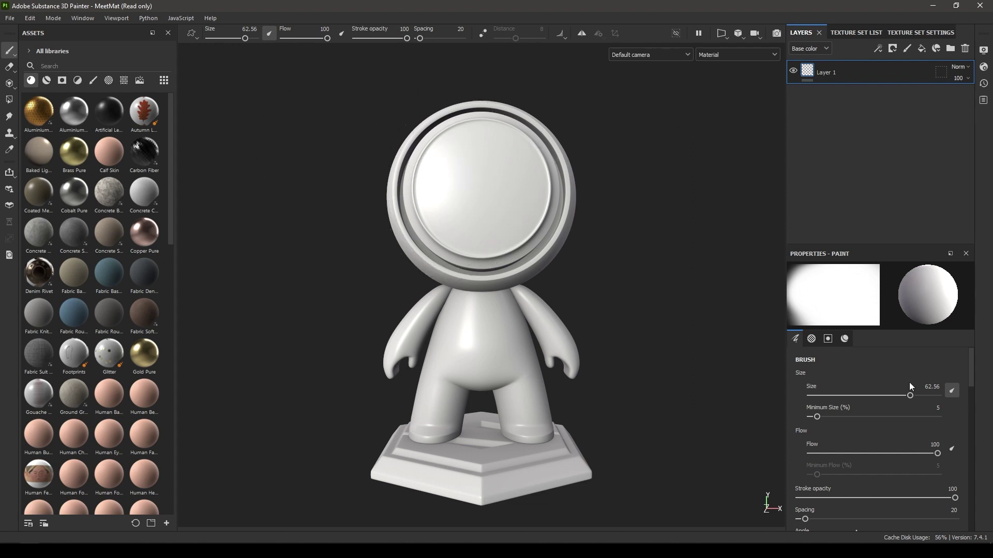
left_click_drag(362, 266, 571, 327, "alt")
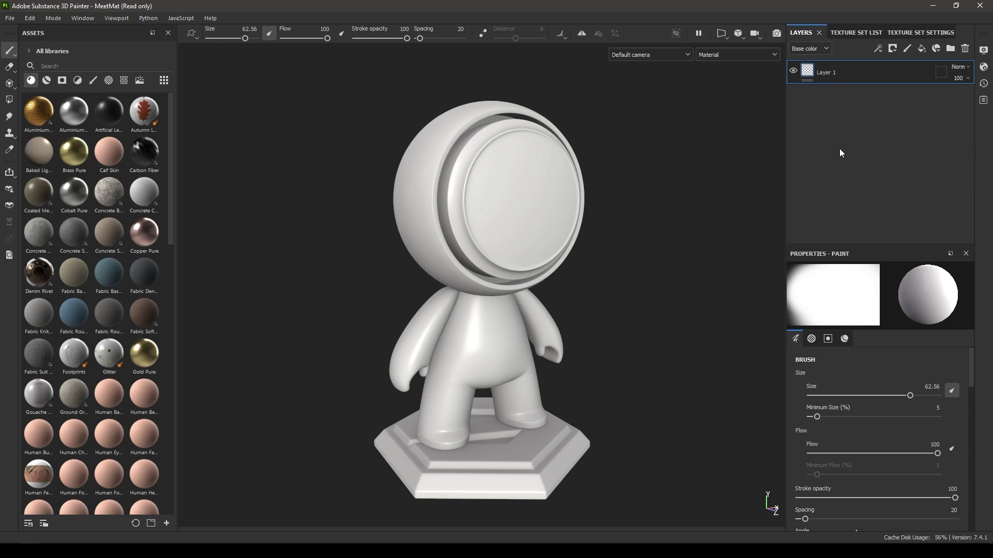
Step: Set the paint base colour to FF0000 red and brush it over the visor and lower helmet
left_click_drag(548, 243, 531, 245, "alt")
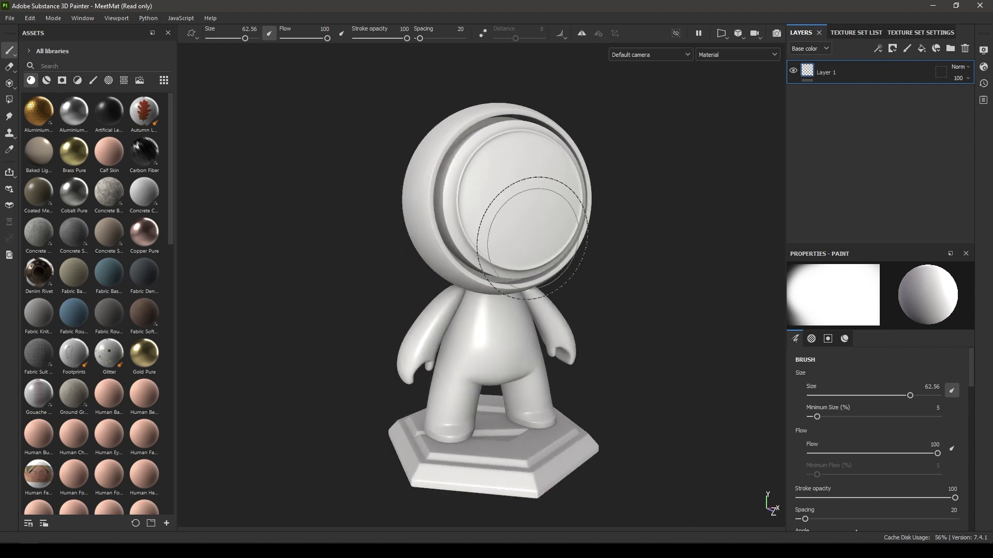
scroll(532, 238, "up", 2)
scroll(840, 426, "down", 5)
left_click(833, 421)
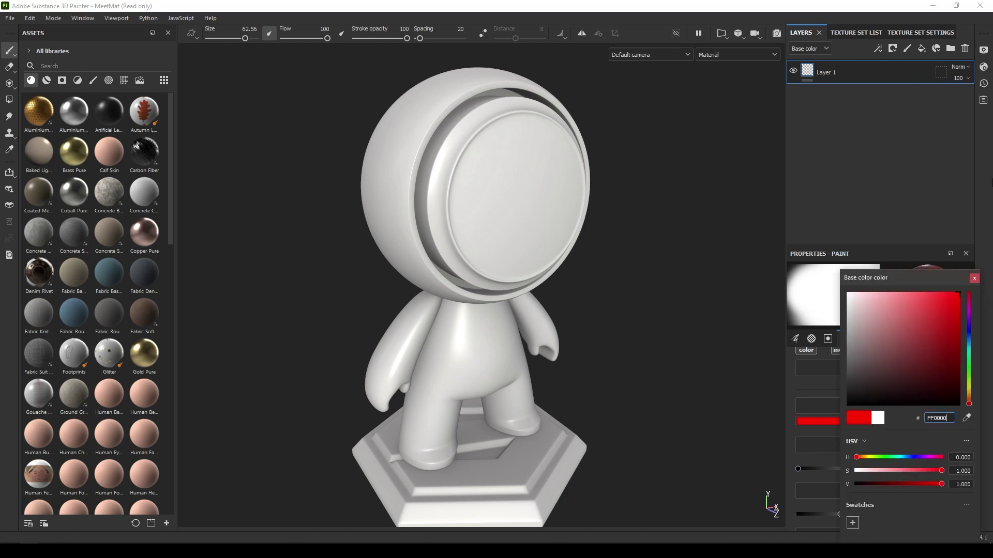
key("Return")
scroll(505, 226, "up", 3)
mouse_move(505, 226)
left_mouse_down()
mouse_move(603, 248)
mouse_move(513, 417)
mouse_move(511, 340)
mouse_move(478, 183)
mouse_move(638, 148)
mouse_move(606, 319)
mouse_move(538, 296)
mouse_move(522, 355)
mouse_move(506, 250)
mouse_move(559, 369)
mouse_move(538, 270)
mouse_move(546, 293)
left_mouse_up()
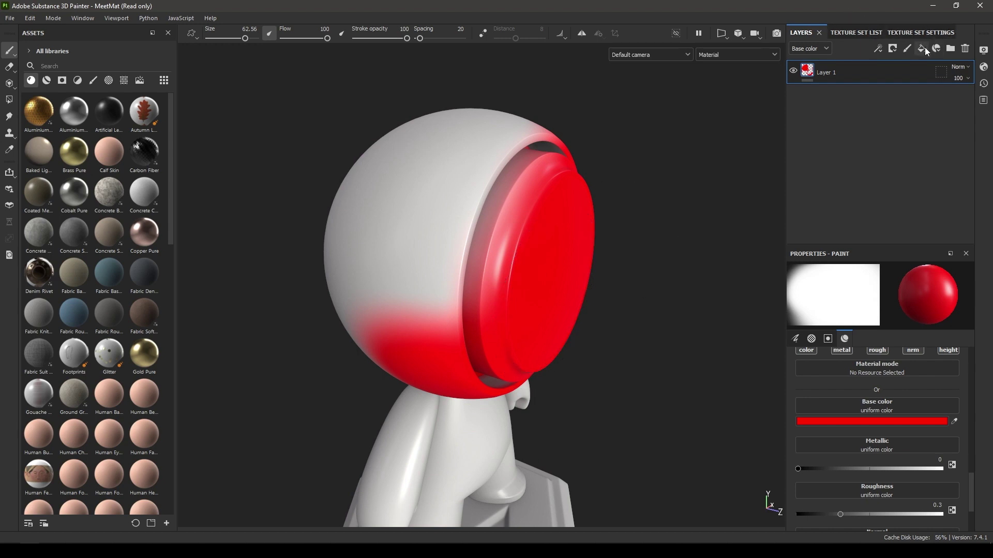
Step: Add Layer 2 above Layer 1 and change the brush base colour to green
left_click(907, 49)
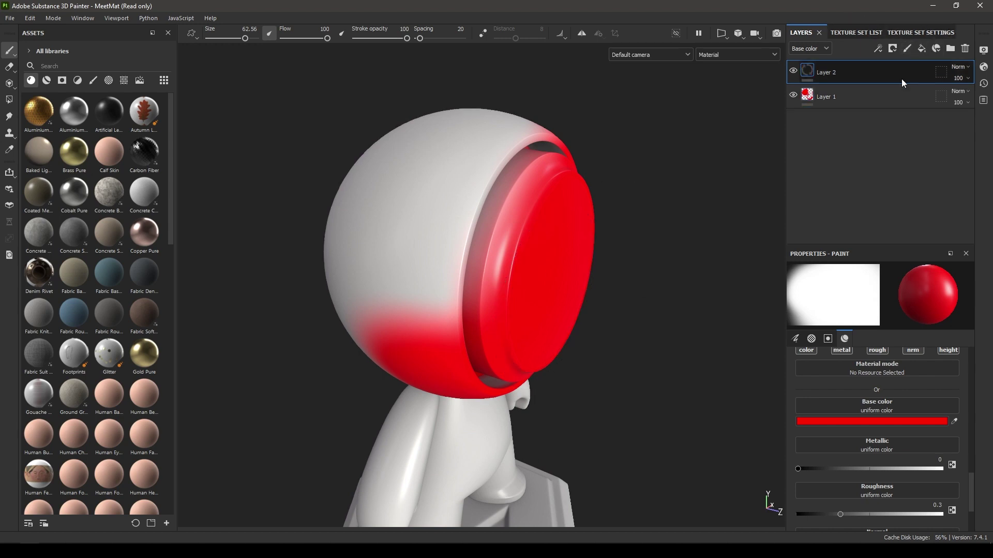
left_click(873, 420)
left_click(847, 343)
left_click_drag(858, 381, 858, 373)
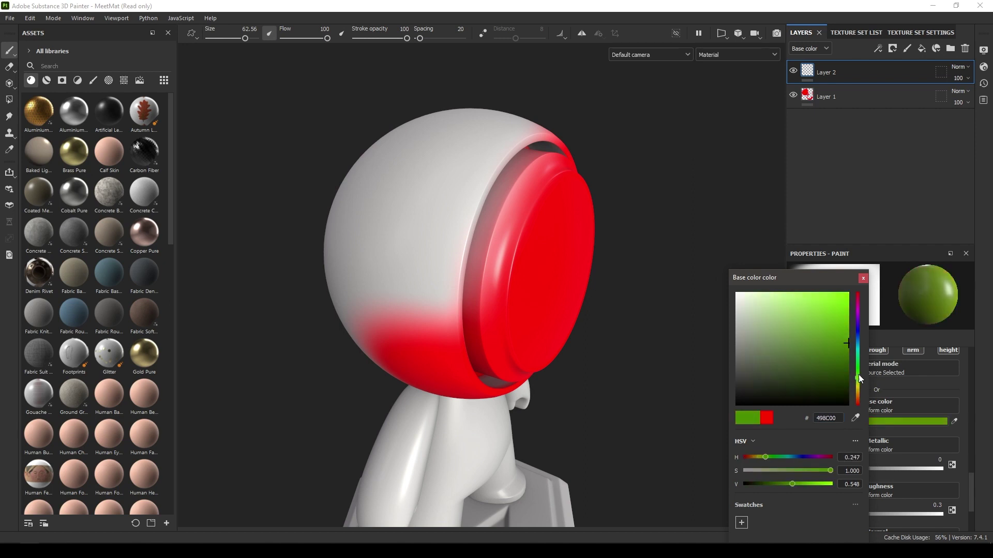
left_click(863, 279)
Step: Paint the helmet's upper side green, then hide and reshow Layer 2 to compare
mouse_move(399, 229)
left_mouse_down("alt")
mouse_move(426, 248)
mouse_move(410, 143)
mouse_move(279, 140)
mouse_move(402, 299)
mouse_move(470, 222)
mouse_move(354, 299)
mouse_move(330, 250)
mouse_move(199, 305)
mouse_move(514, 295)
mouse_move(417, 355)
mouse_move(475, 295)
left_mouse_up("alt")
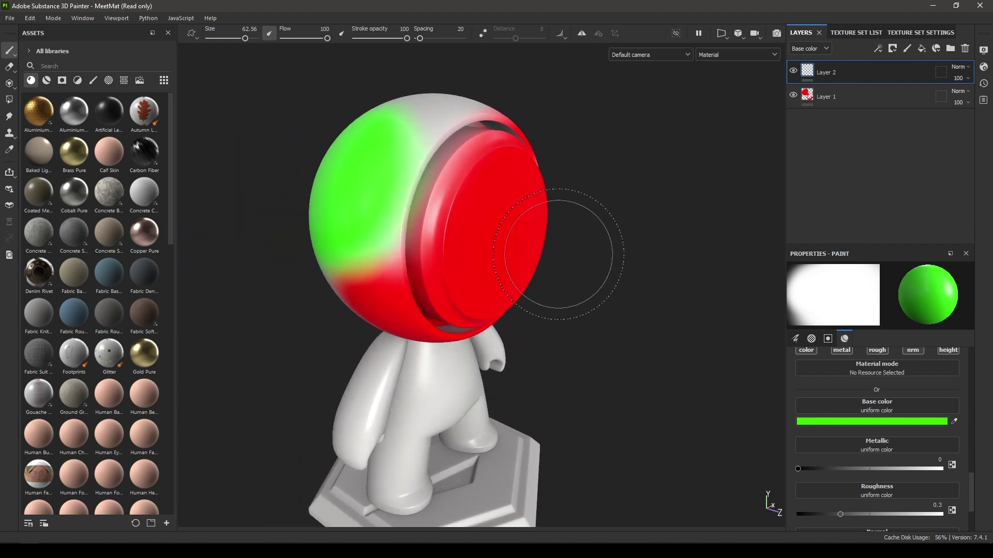
scroll(558, 284, "up", 3)
mouse_move(600, 350)
left_mouse_down("alt")
mouse_move(616, 326)
mouse_move(641, 316)
left_mouse_up("alt")
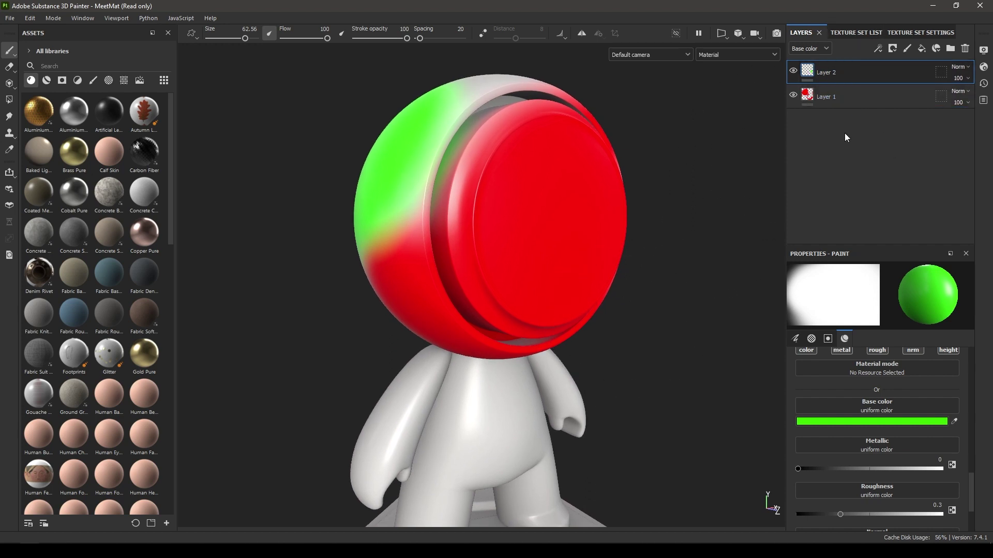
left_click(793, 72)
left_click(793, 71)
mouse_move(532, 200)
left_mouse_down("alt")
mouse_move(576, 261)
mouse_move(563, 297)
mouse_move(580, 222)
mouse_move(639, 223)
left_mouse_up("alt")
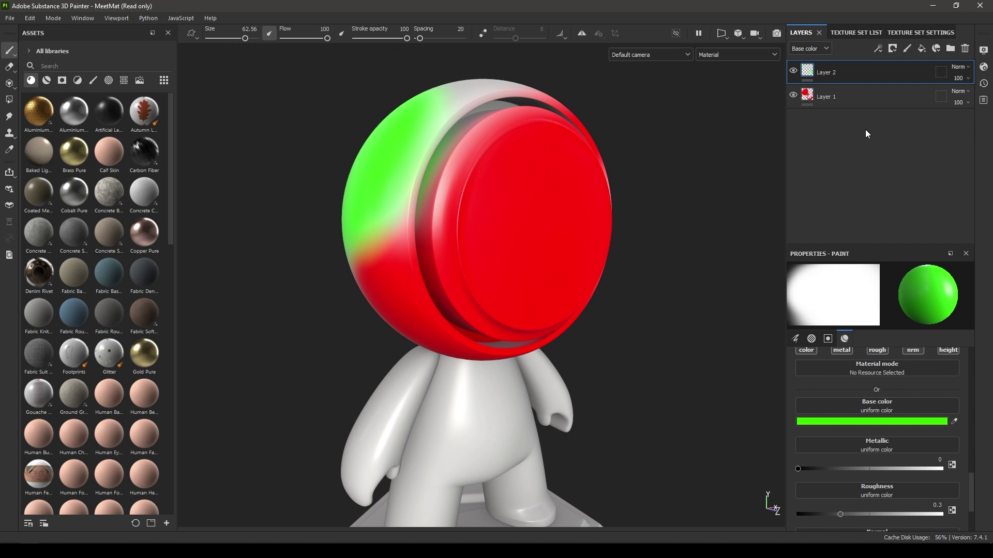
Step: Frame the whole model with F, then enlarge the Properties panel and scroll through the brush settings
key("f")
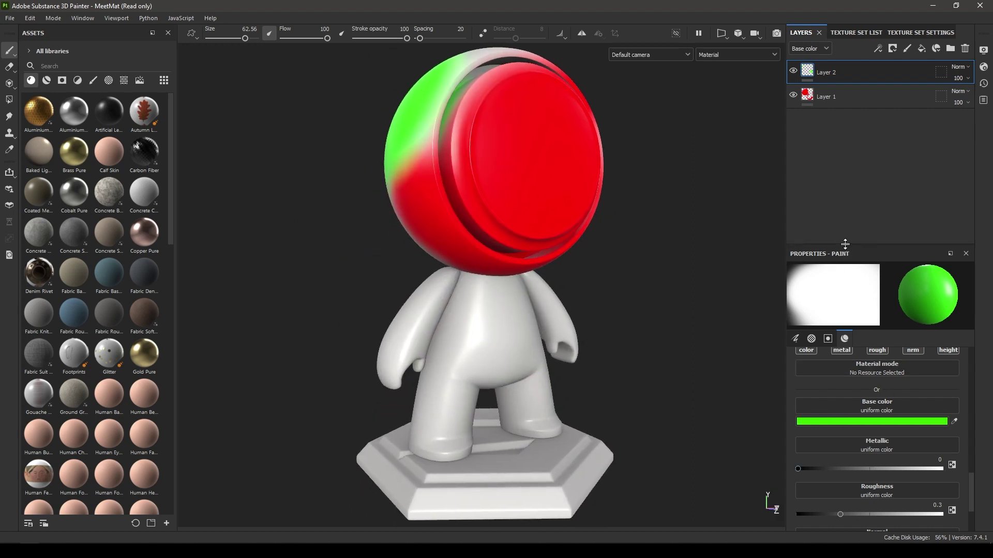
left_click_drag(842, 247, 845, 196)
scroll(884, 382, "up", 3)
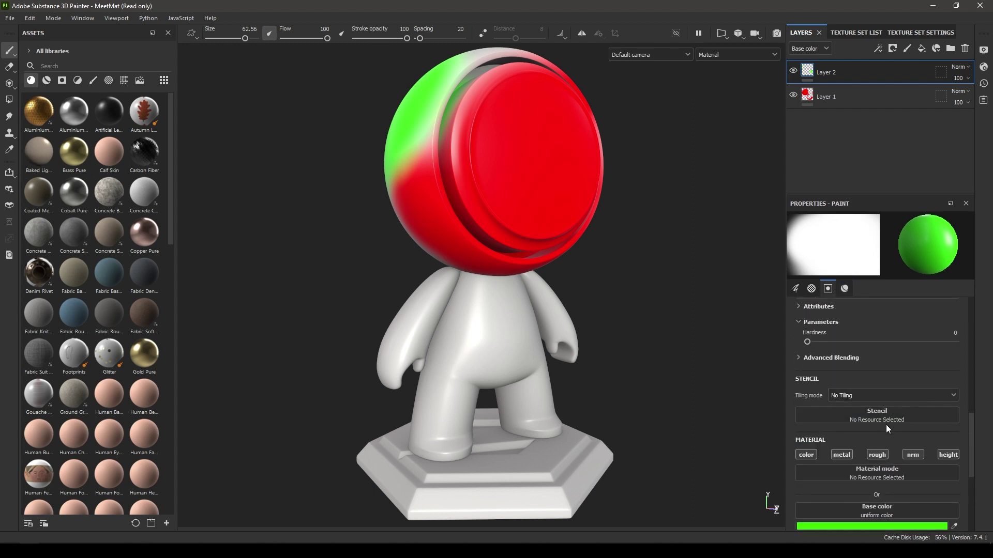
scroll(884, 437, "up", 2)
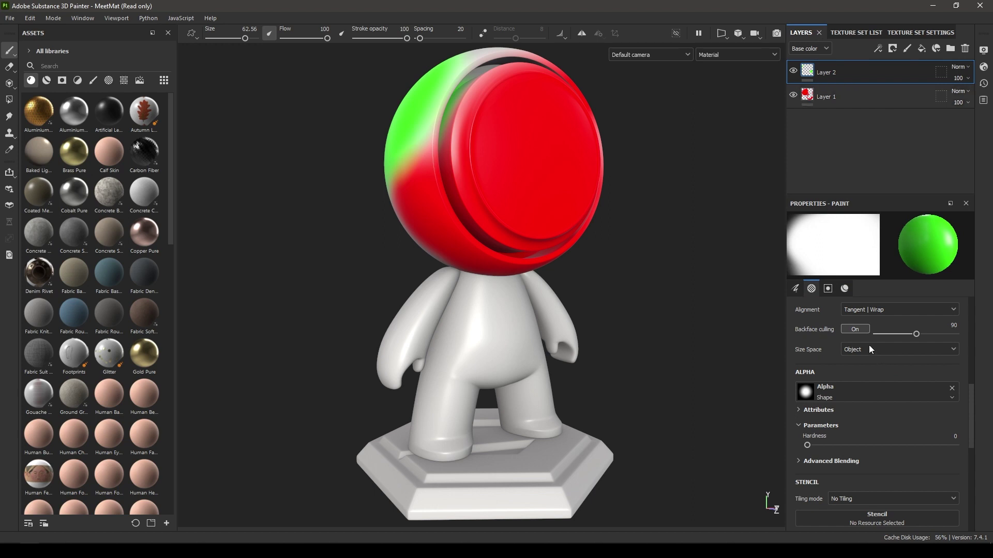
scroll(864, 407, "down", 5)
scroll(848, 414, "up", 2)
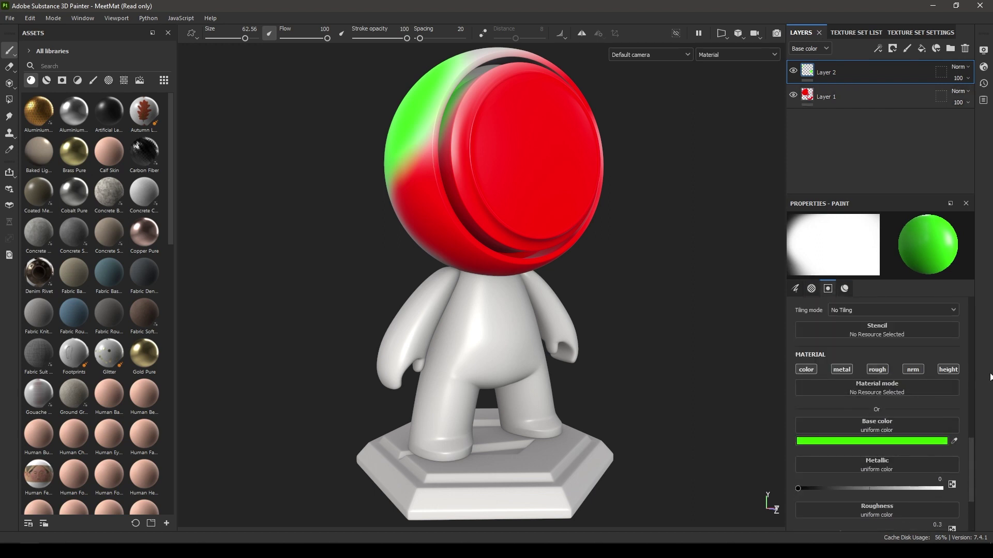
scroll(927, 453, "up", 4)
scroll(858, 429, "up", 3)
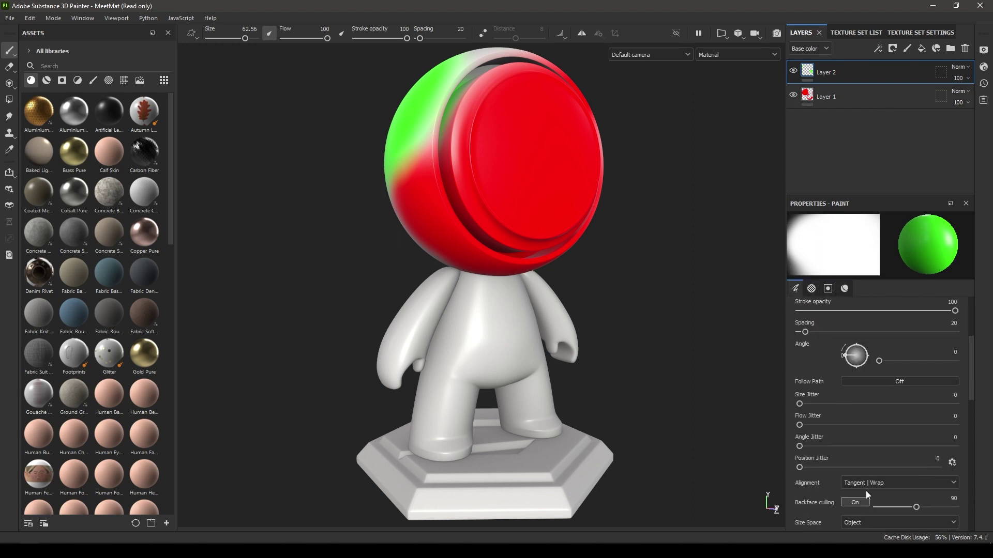
Step: Orbit and zoom around the MeetMat to inspect the red and green helmet from several angles
scroll(856, 460, "up", 2)
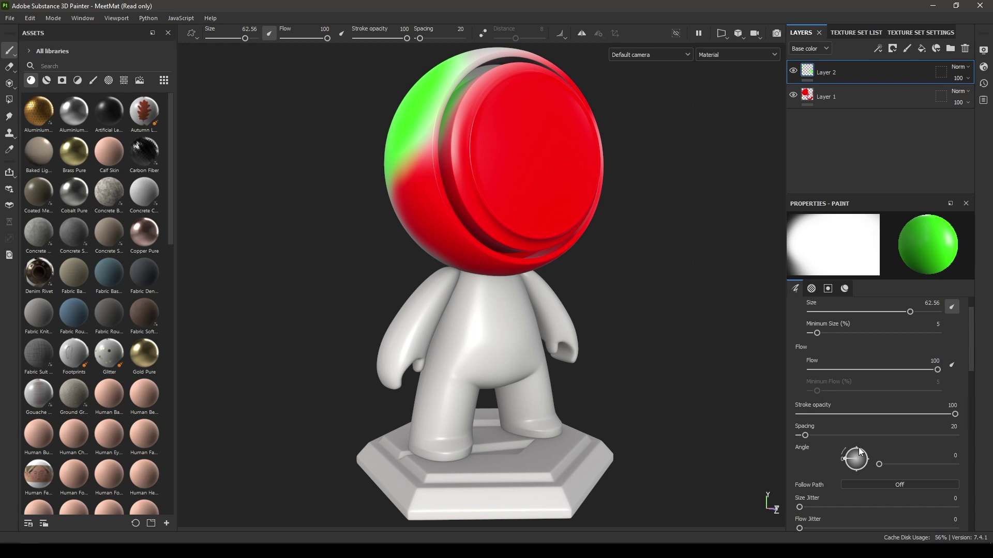
left_click_drag(579, 300, 565, 288, "alt")
mouse_move(632, 99)
left_mouse_down("alt")
mouse_move(616, 377)
mouse_move(565, 410)
mouse_move(364, 267)
left_mouse_up("alt")
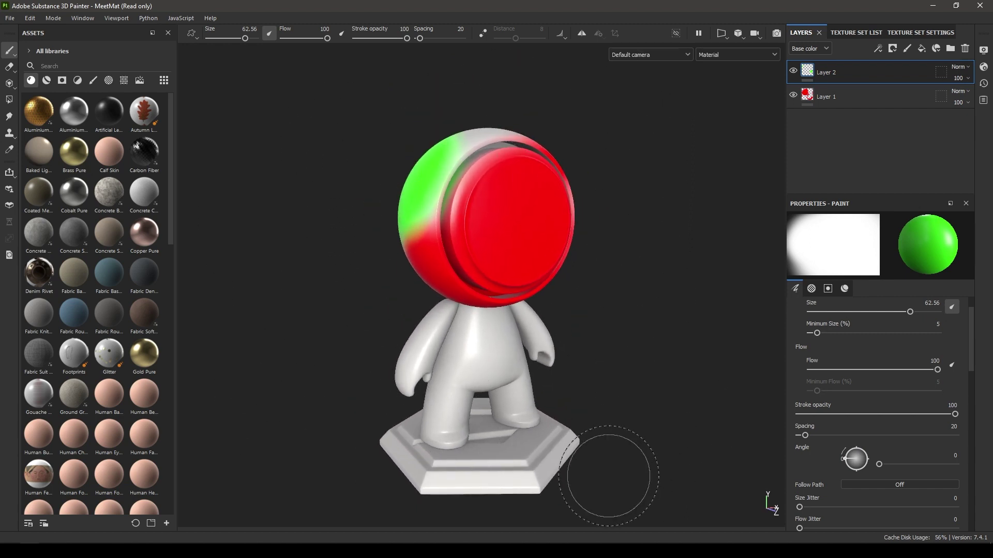
left_click_drag(613, 468, 622, 446, "alt")
right_click_drag(599, 439, 583, 328, "alt")
mouse_move(505, 173)
left_mouse_down("alt")
mouse_move(492, 215)
mouse_move(515, 134)
mouse_move(493, 100)
mouse_move(512, 135)
left_mouse_up("alt")
mouse_move(452, 203)
left_mouse_down("alt")
mouse_move(446, 206)
mouse_move(592, 228)
mouse_move(415, 133)
mouse_move(467, 255)
mouse_move(476, 241)
left_mouse_up("alt")
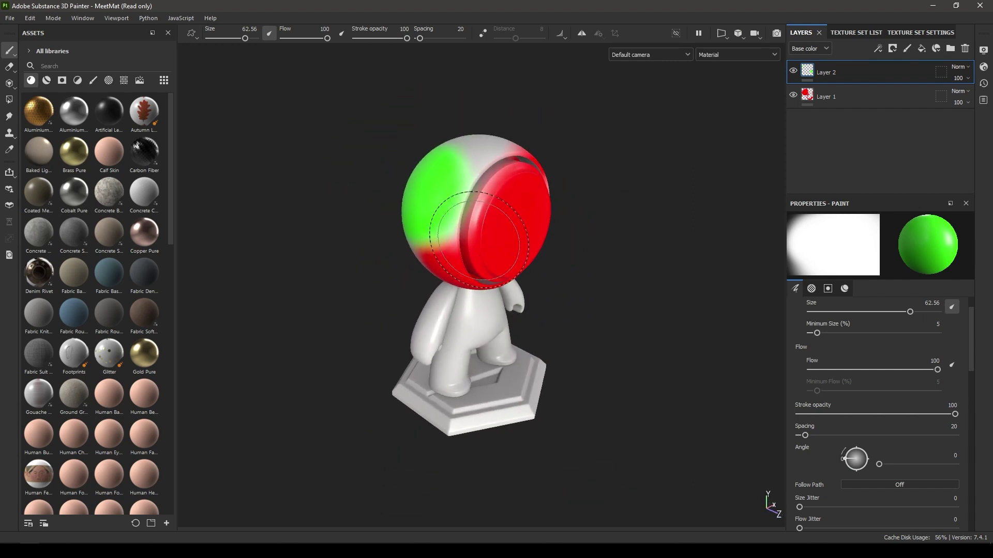
Step: Switch the viewport to the 3D/2D split layout and orbit the 3D model slightly
left_click(721, 34)
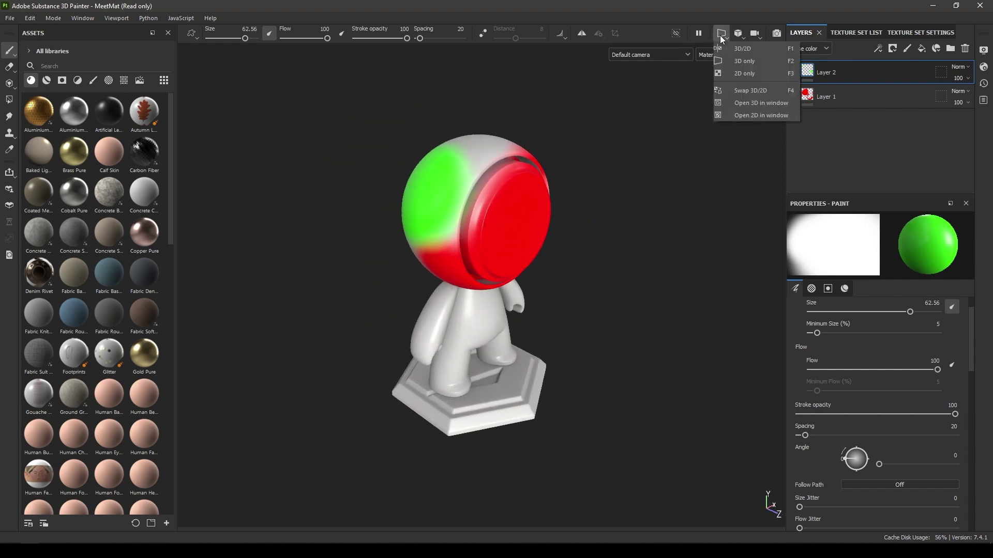
left_click(757, 51)
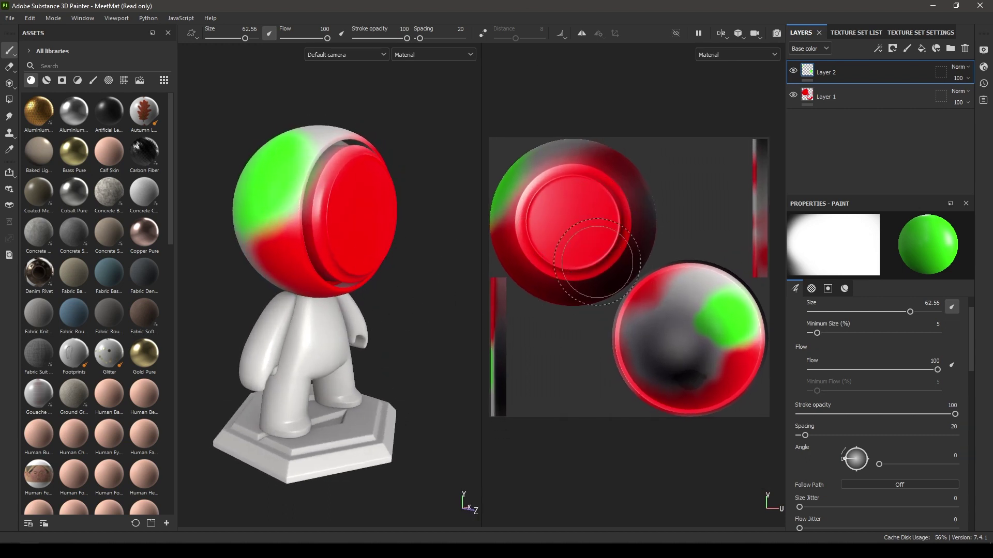
mouse_move(326, 303)
left_mouse_down("alt")
mouse_move(320, 339)
mouse_move(381, 312)
mouse_move(372, 288)
mouse_move(335, 362)
mouse_move(331, 349)
left_mouse_up("alt")
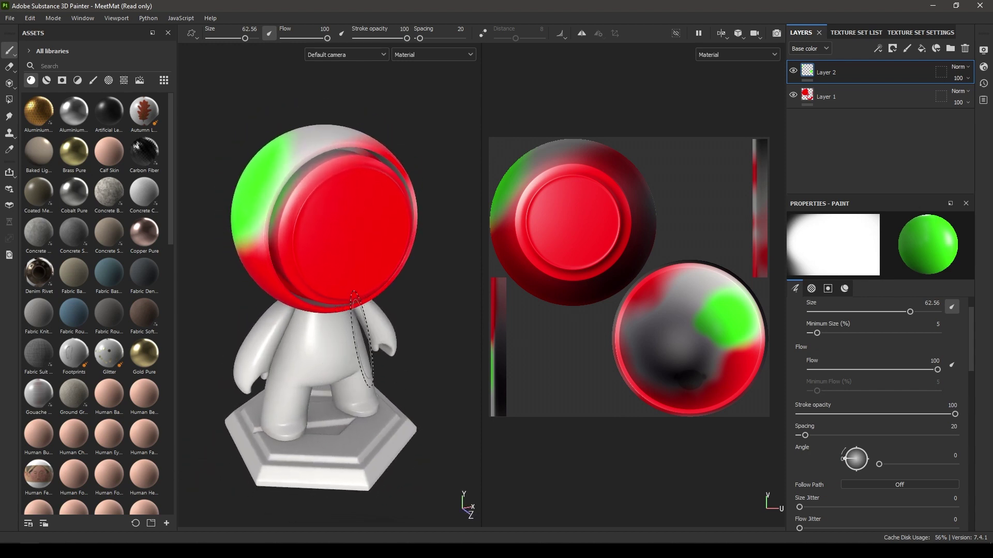
Step: View the 2D texture layout alone, then return to the 3D/2D split
left_click(720, 33)
left_click(751, 74)
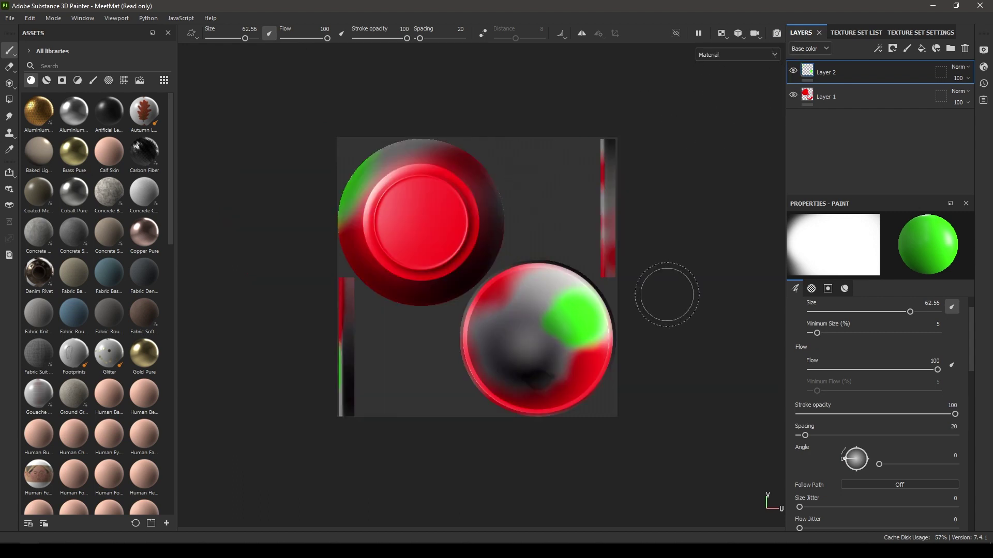
left_click(721, 33)
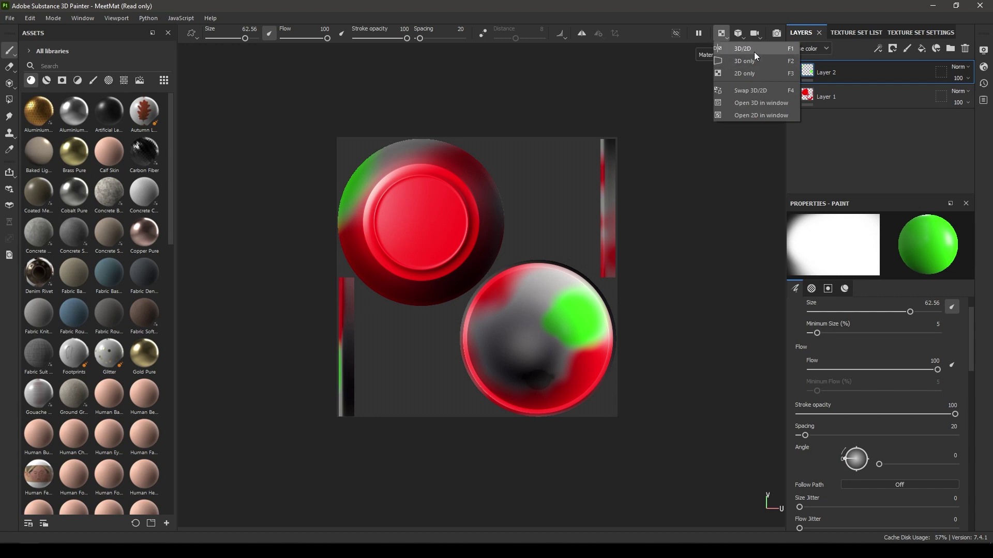
left_click(754, 51)
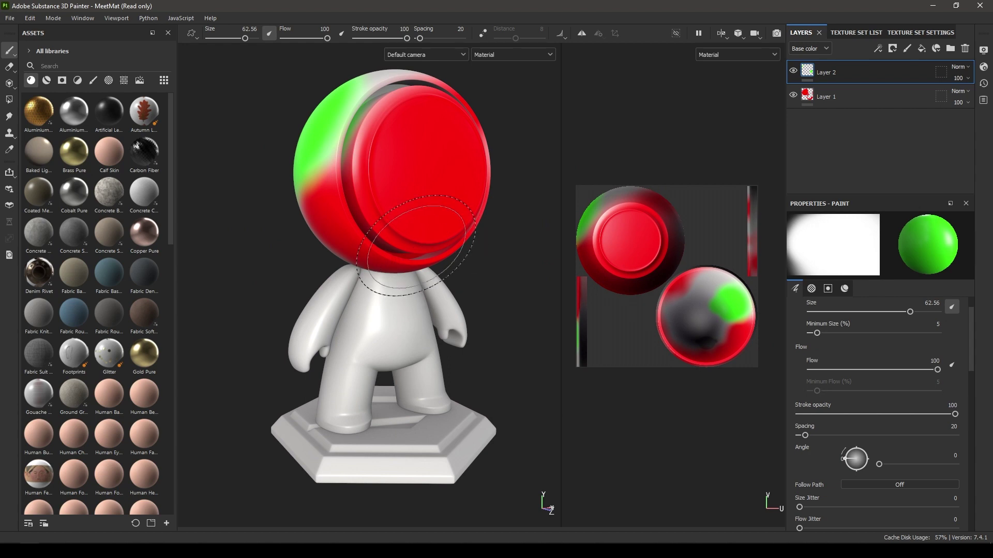
Step: Change both views' display from Material to the Metallic single channel
middle_click_drag(416, 244, 431, 261, "alt")
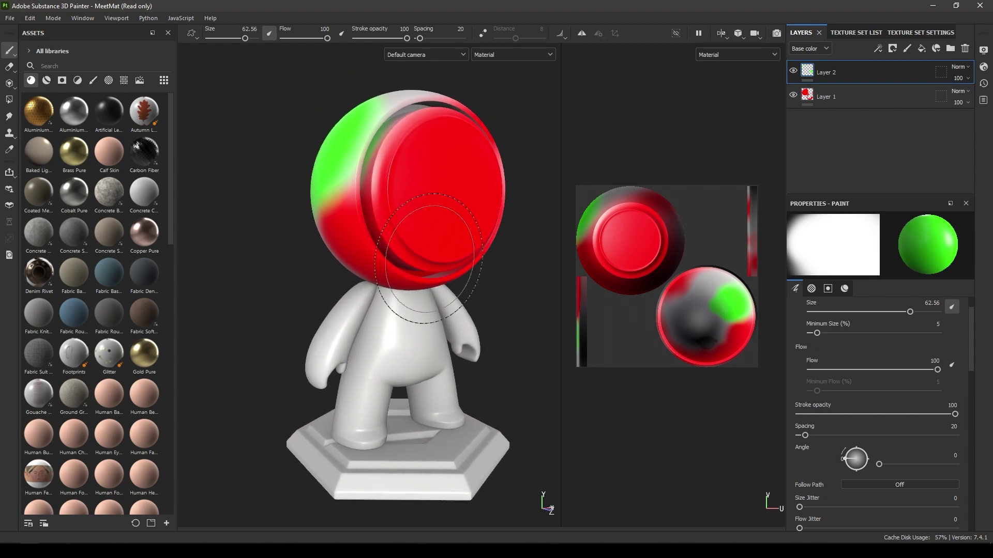
left_click(532, 56)
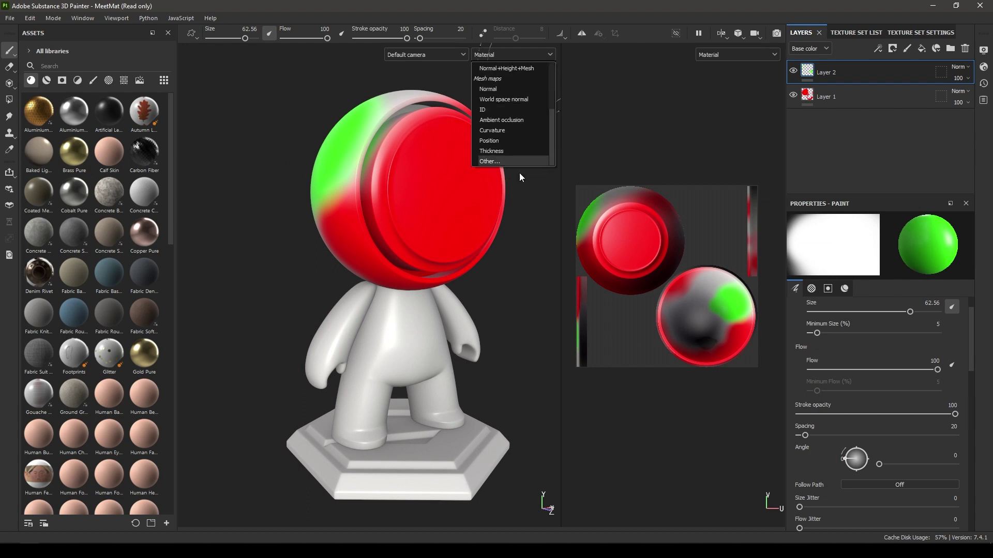
left_click(529, 57)
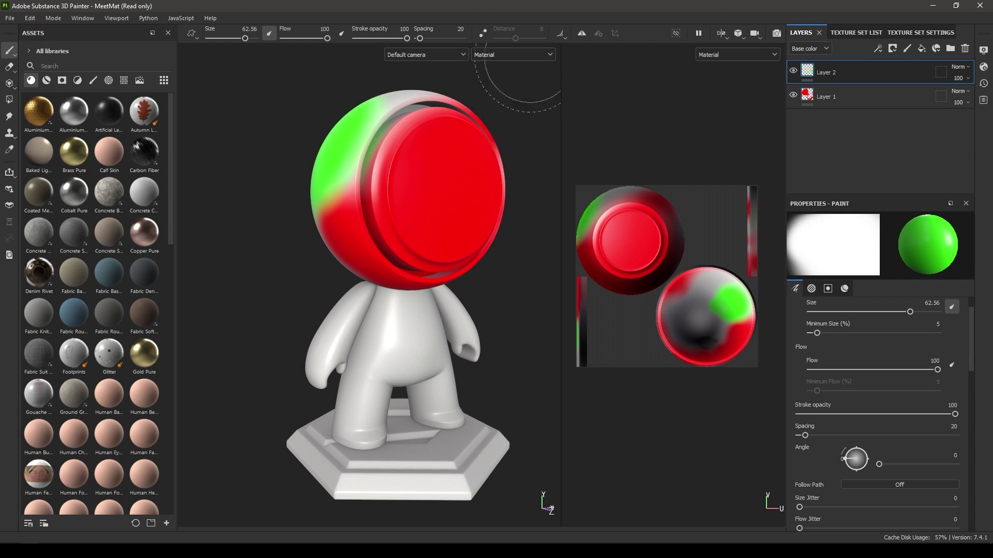
left_click(538, 57)
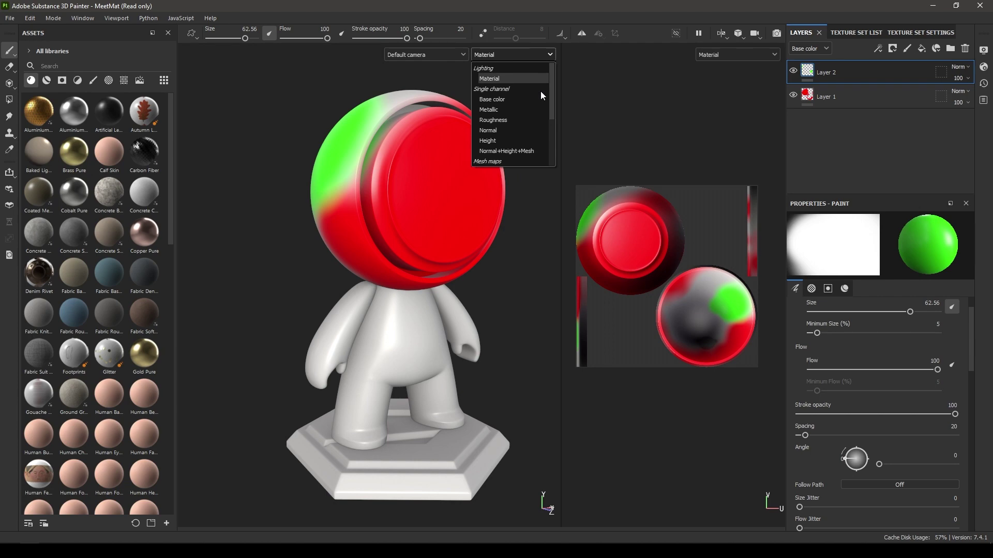
left_click(509, 111)
mouse_move(509, 133)
left_mouse_down("alt")
mouse_move(501, 296)
mouse_move(513, 89)
left_mouse_up("alt")
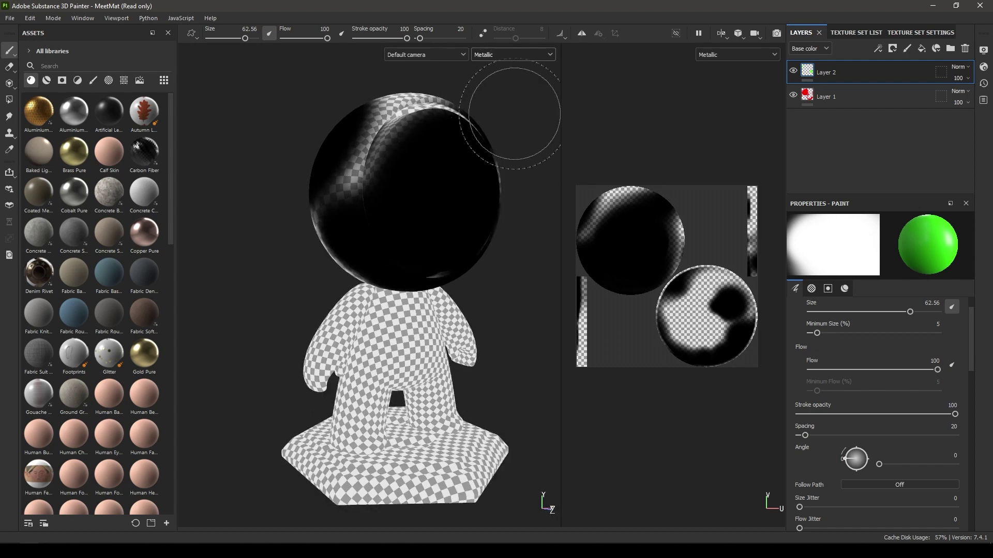
Step: Cycle both views through Metallic, Roughness, Normal, Height and Base color with C, ending on Material
key("m")
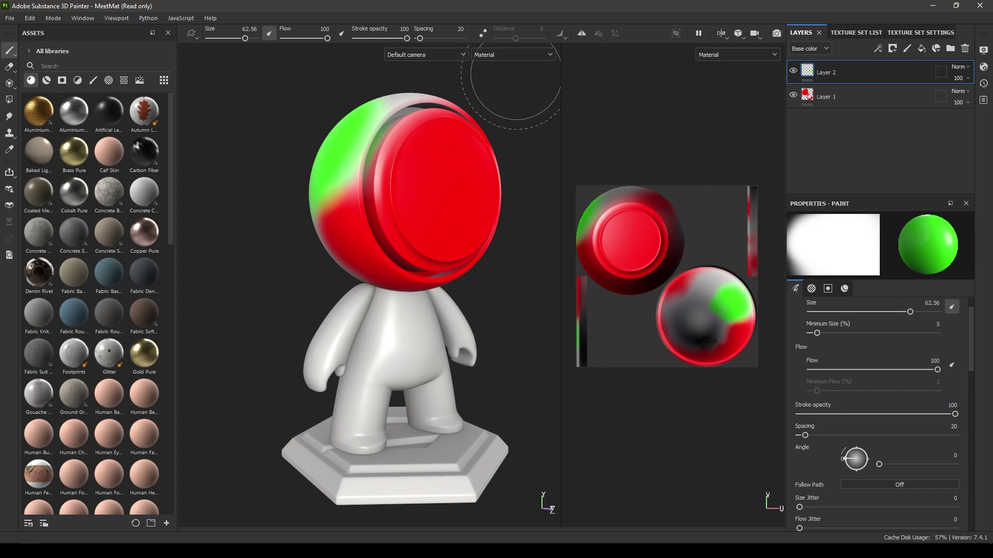
key("c")
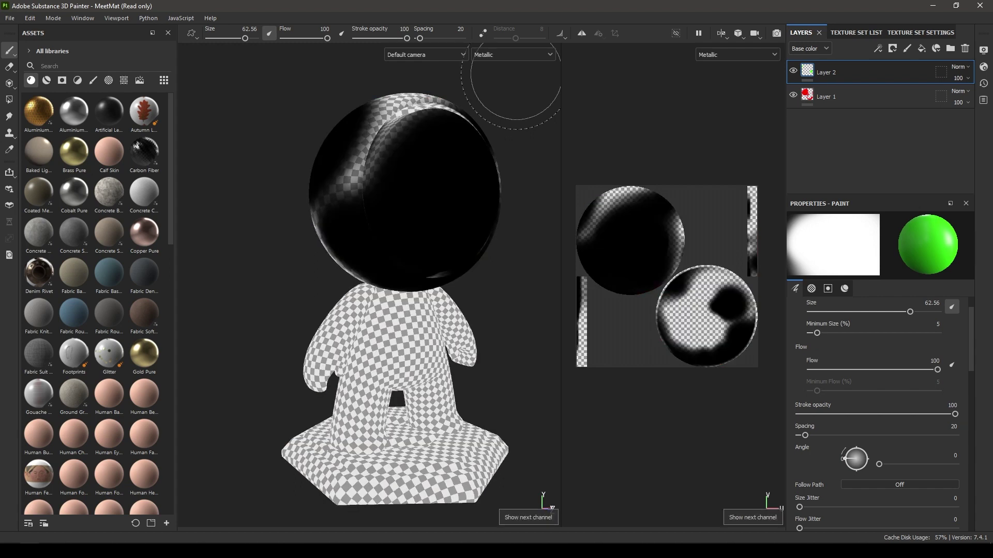
key("c")
key("c")
key("c")
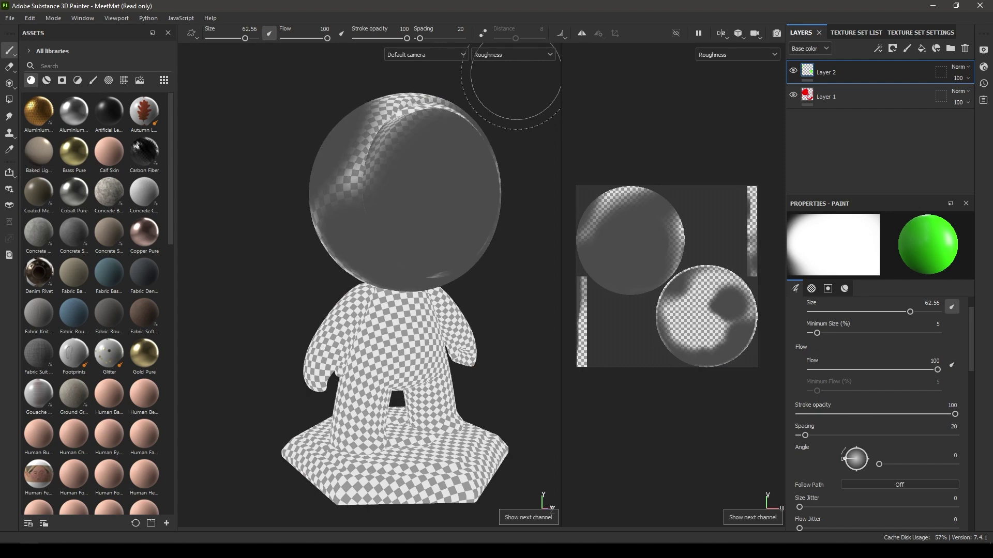
key("c")
key("c")
key("c")
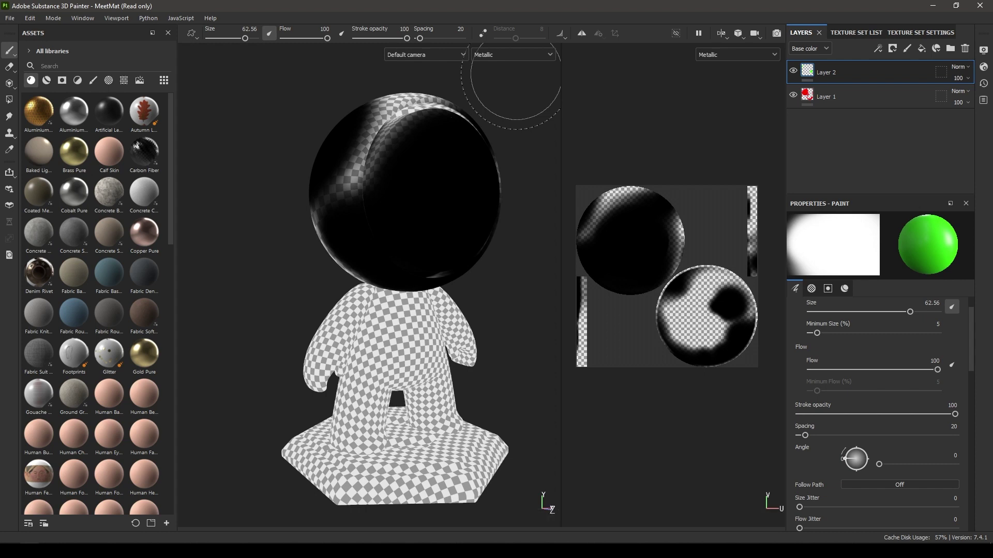
key("m")
mouse_move(512, 86)
left_mouse_down("alt")
mouse_move(403, 320)
mouse_move(388, 332)
mouse_move(349, 328)
mouse_move(357, 331)
left_mouse_up("alt")
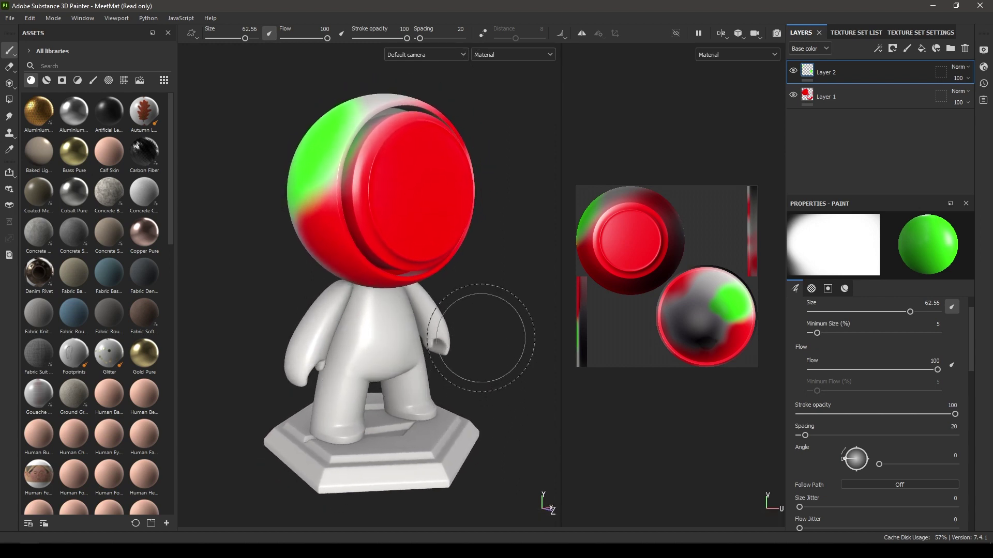
Step: Orbit the MeetMat to side-on and frontal views, then zoom out
key("alt")
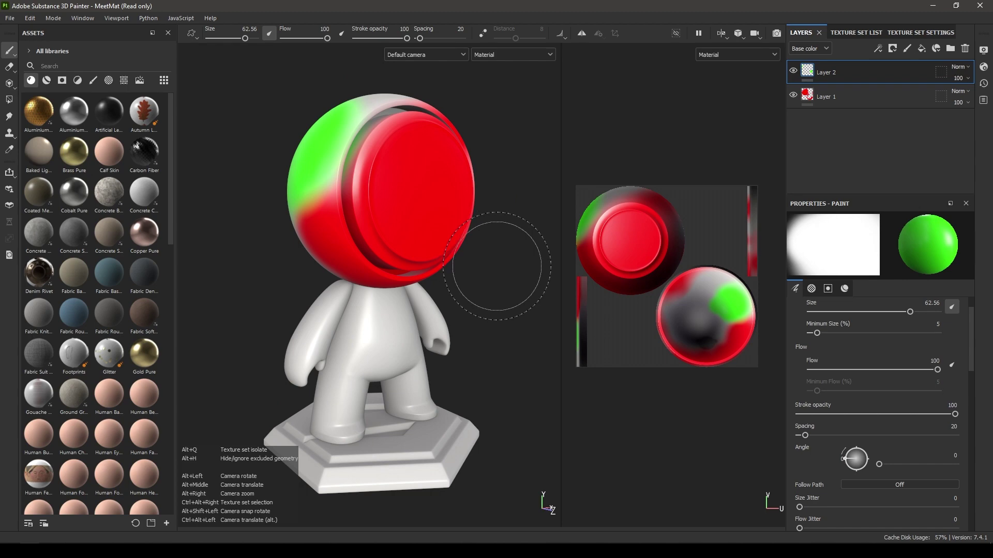
mouse_move(510, 259)
left_mouse_down("alt")
mouse_move(355, 326)
mouse_move(348, 215)
mouse_move(546, 251)
mouse_move(530, 162)
mouse_move(440, 198)
mouse_move(485, 274)
left_mouse_up("alt")
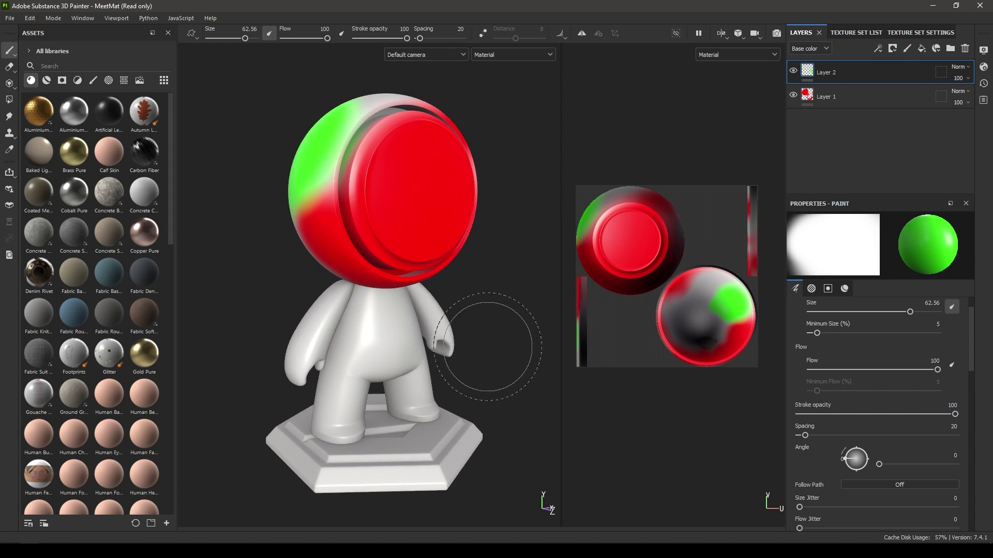
left_click_drag(488, 346, 424, 166, "alt")
mouse_move(424, 166)
right_mouse_down("alt")
mouse_move(416, 123)
mouse_move(404, 207)
mouse_move(357, 53)
mouse_move(439, 311)
right_mouse_up("alt")
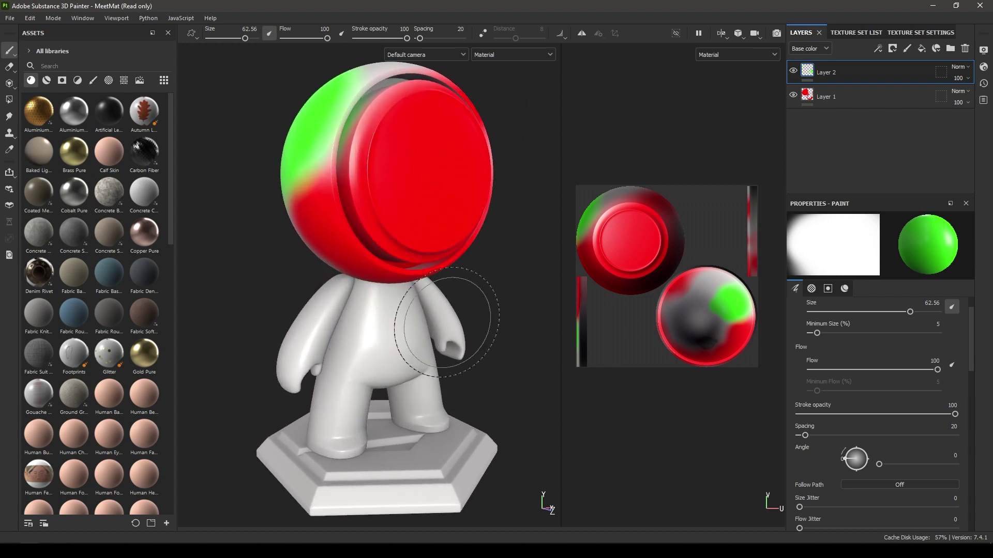
Step: Pan the model left and up, frame the whole MeetMat, then nudge it right
middle_click_drag(404, 342, 213, 280, "alt")
key("f")
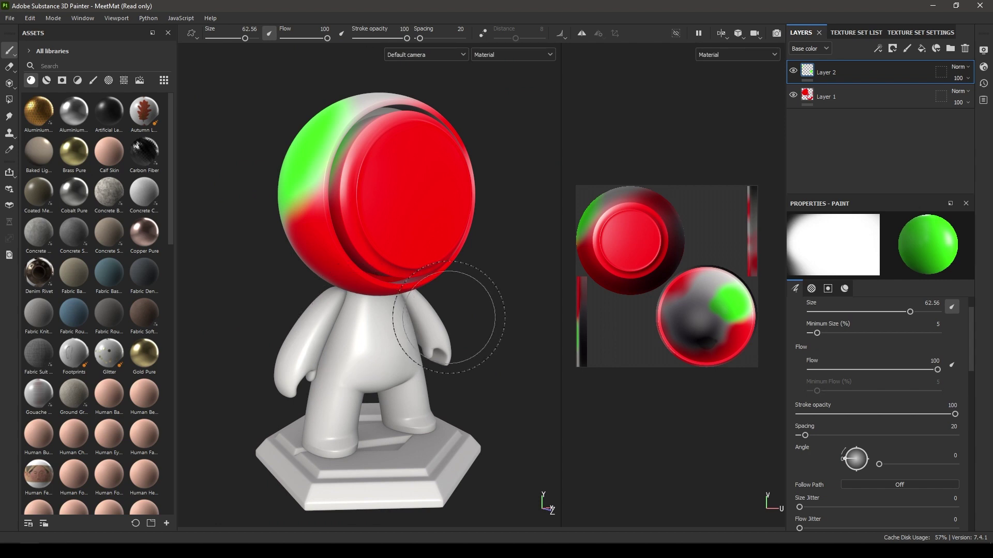
mouse_move(365, 243)
middle_mouse_down()
mouse_move(775, 233)
mouse_move(666, 243)
middle_mouse_up()
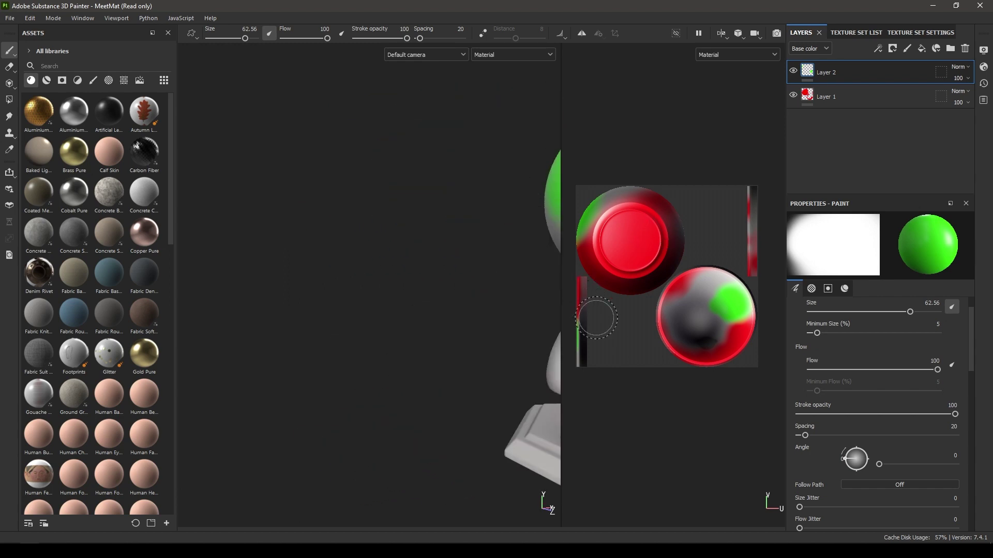
Step: Fit the UV texture and MeetMat to both views, then rotate the mannequin to a new angle
key("f")
key("f")
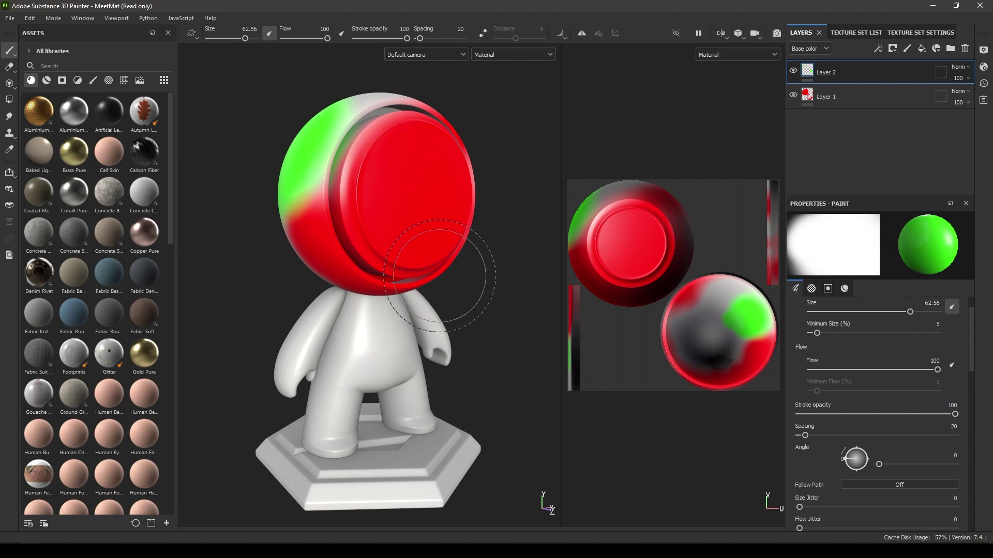
key("alt")
left_click_drag(423, 444, 379, 346, "alt")
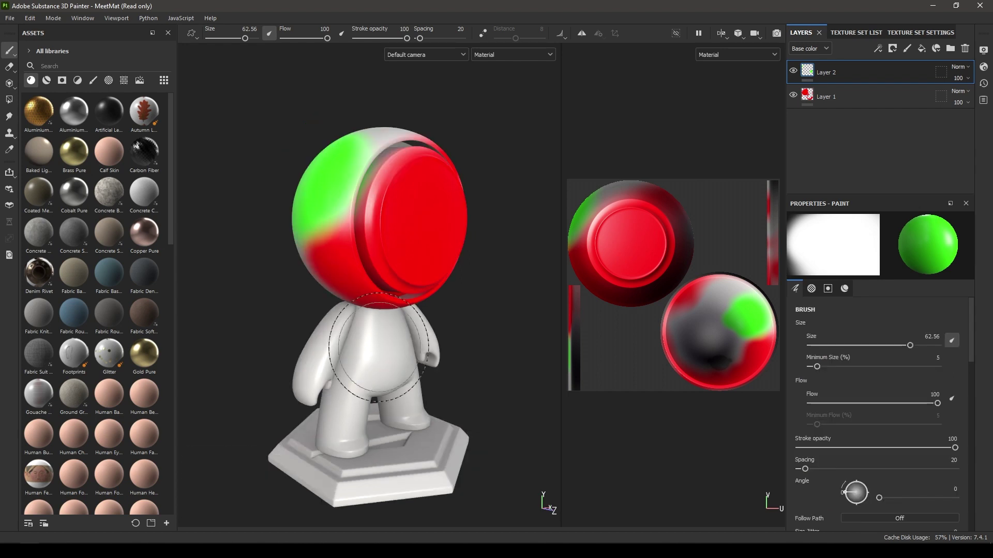